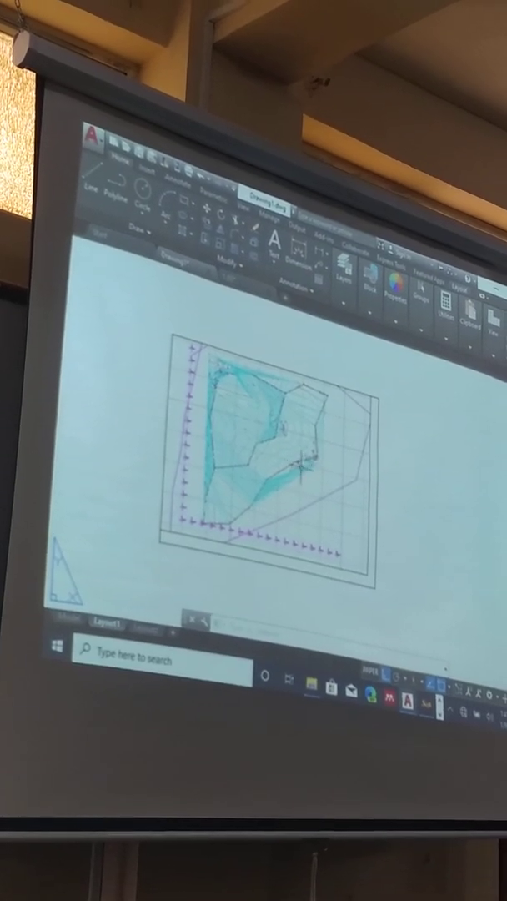
Step: Zoom the Layout1 viewport around the cyan-hatched site plan, then return to paper space
{"action": "double_click", "coordinate": [304, 488]}
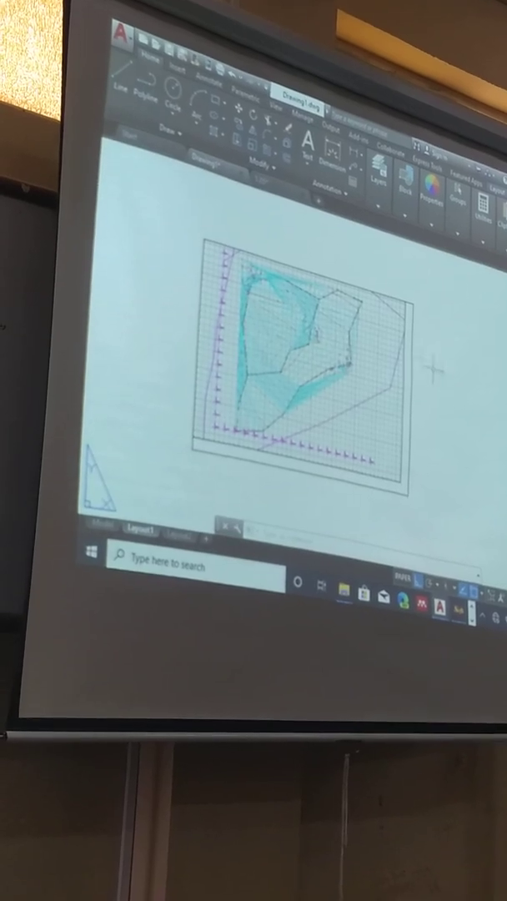
{"action": "double_click", "coordinate": [383, 365]}
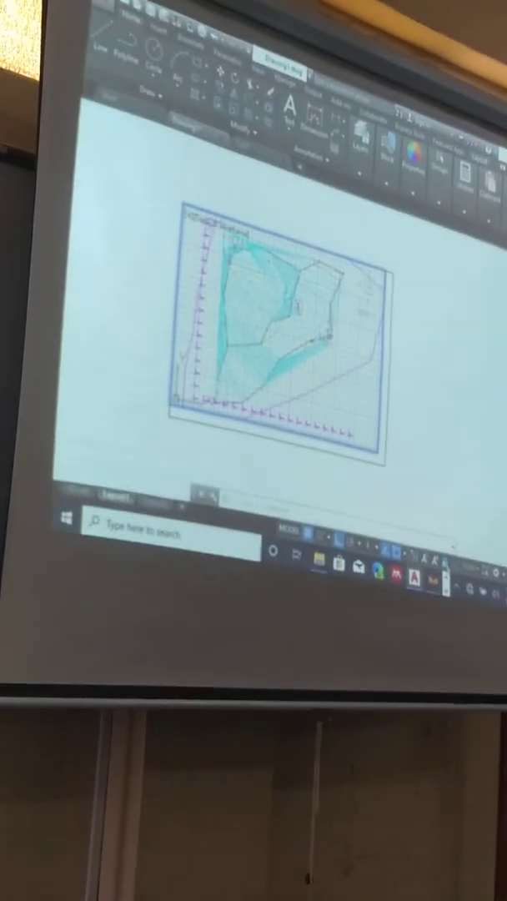
{"action": "double_click", "coordinate": [302, 360]}
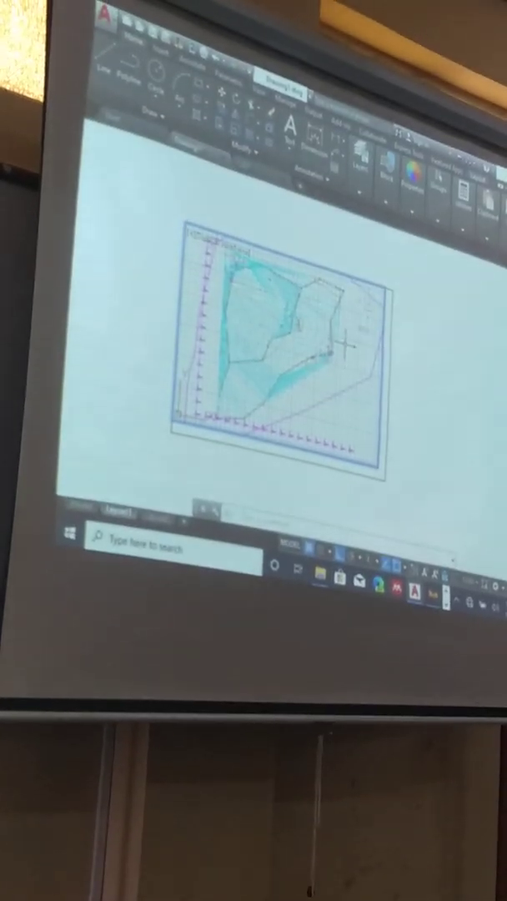
{"action": "double_click", "coordinate": [294, 392]}
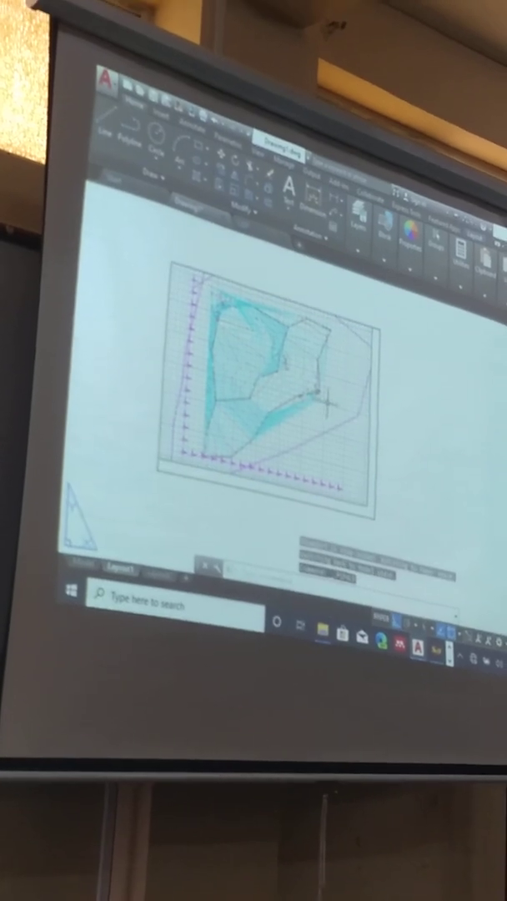
{"action": "left_click", "coordinate": [322, 402]}
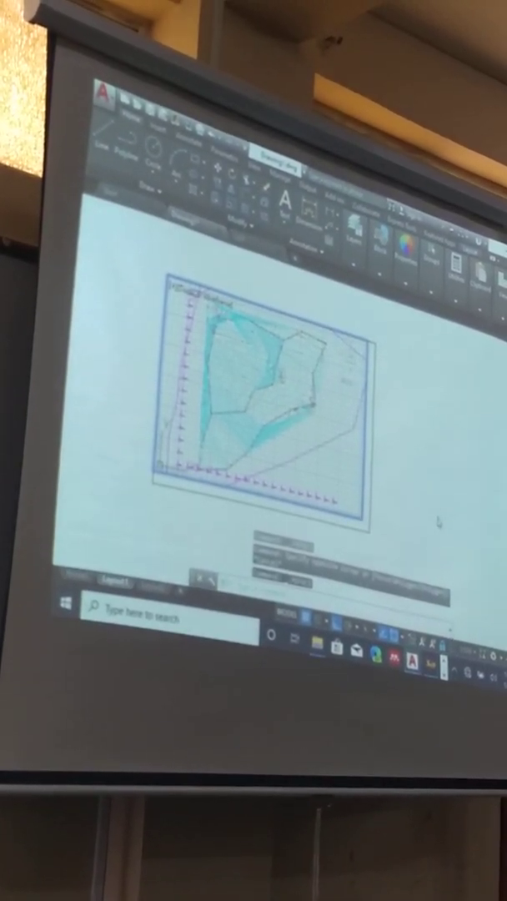
{"action": "double_click", "coordinate": [440, 517]}
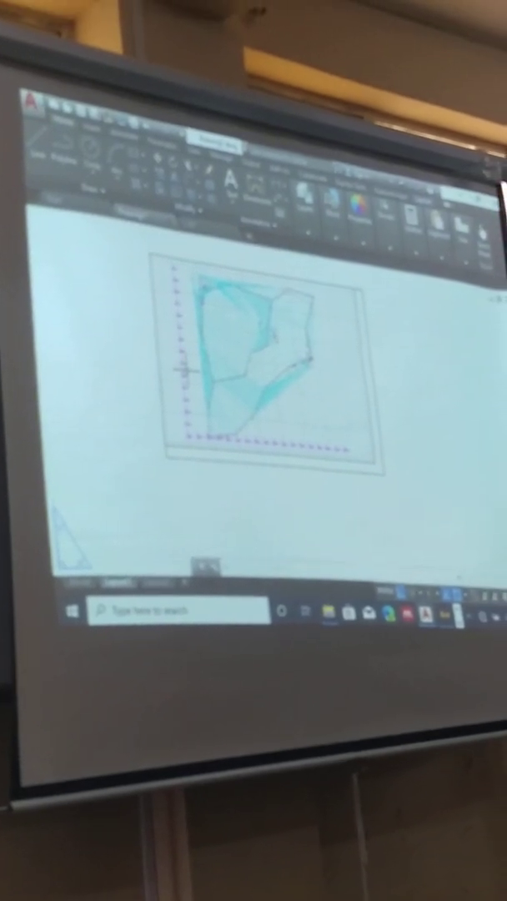
Step: Check the Model tab before starting the Layout1 plot
{"action": "left_click", "coordinate": [69, 590]}
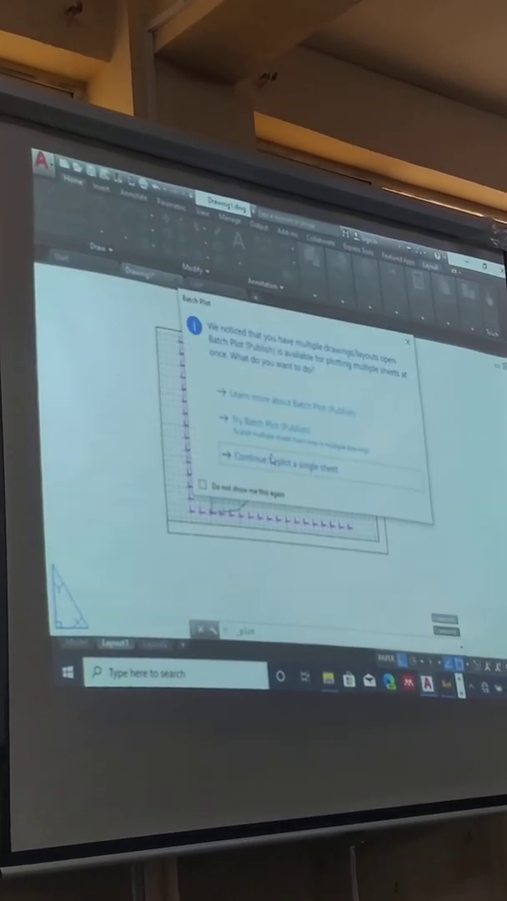
Step: Plot a single sheet with page setup <None> and DWG To PDF as the printer
{"action": "left_click", "coordinate": [261, 469]}
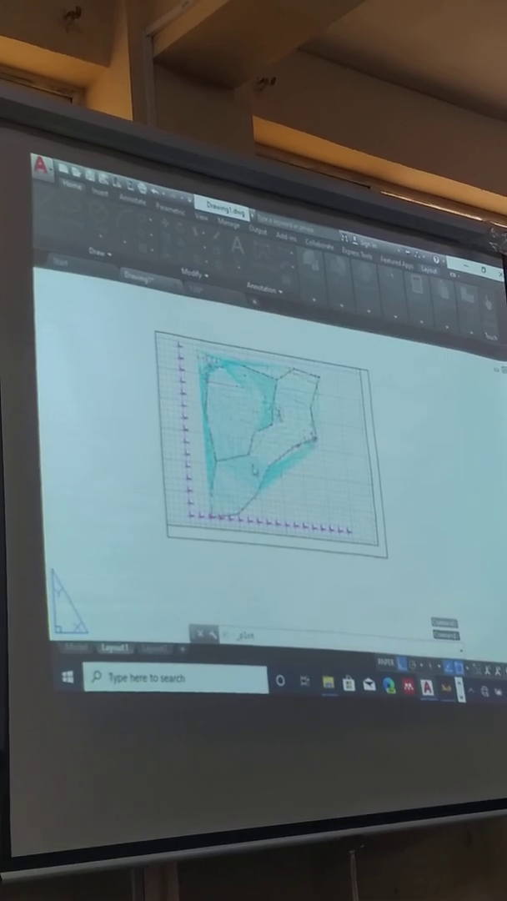
{"action": "left_click", "coordinate": [215, 284]}
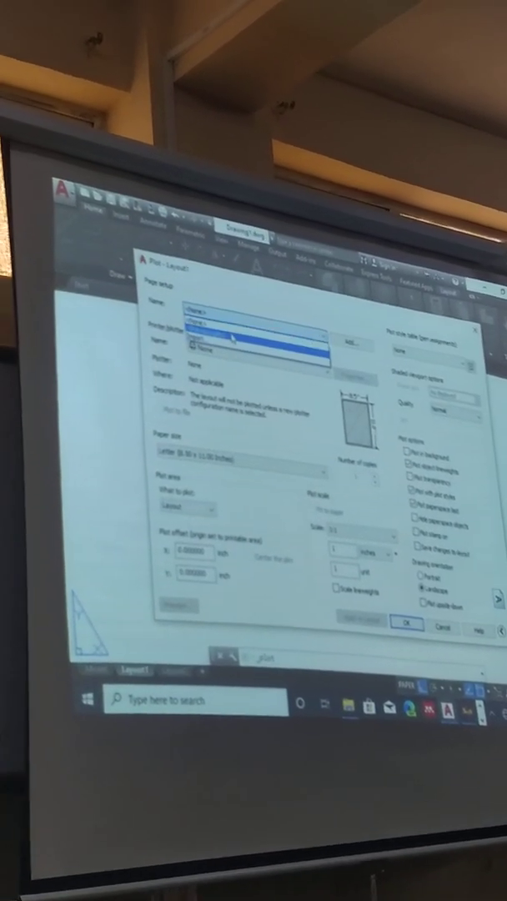
{"action": "left_click", "coordinate": [204, 304]}
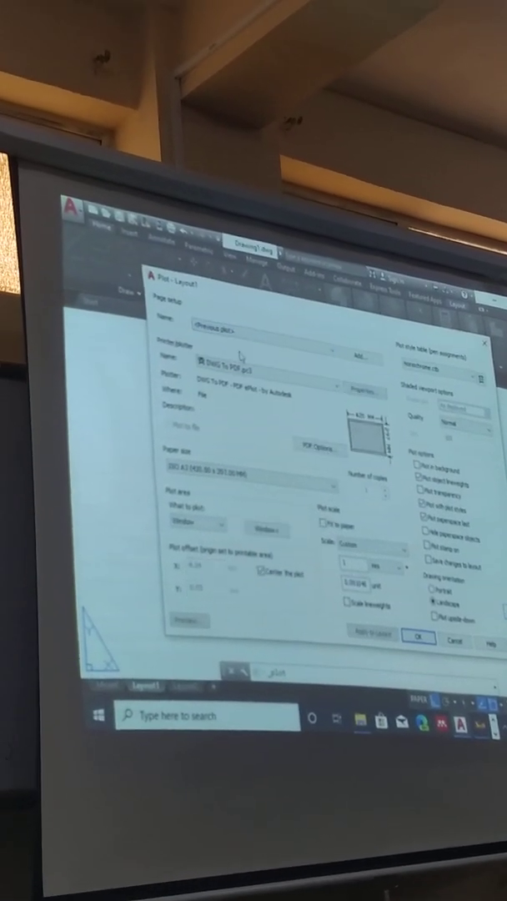
{"action": "left_click", "coordinate": [242, 332]}
{"action": "left_click", "coordinate": [215, 345]}
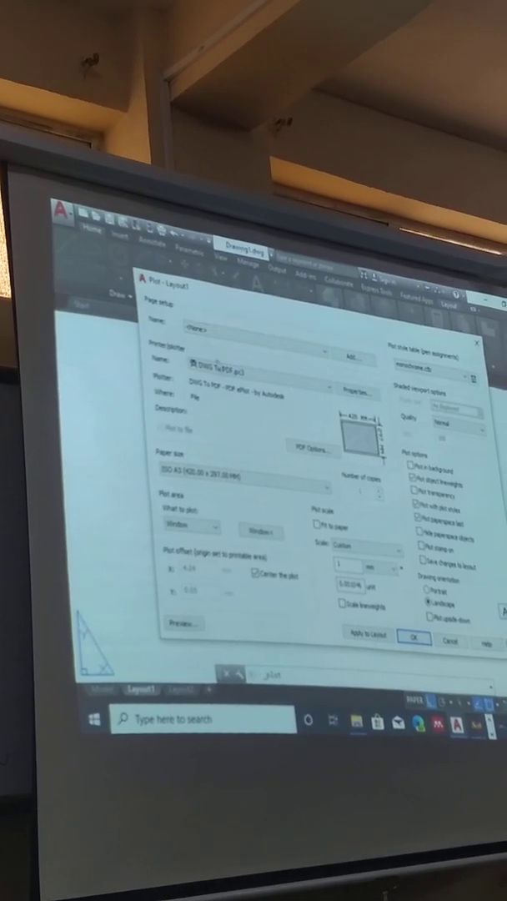
{"action": "left_click", "coordinate": [326, 357]}
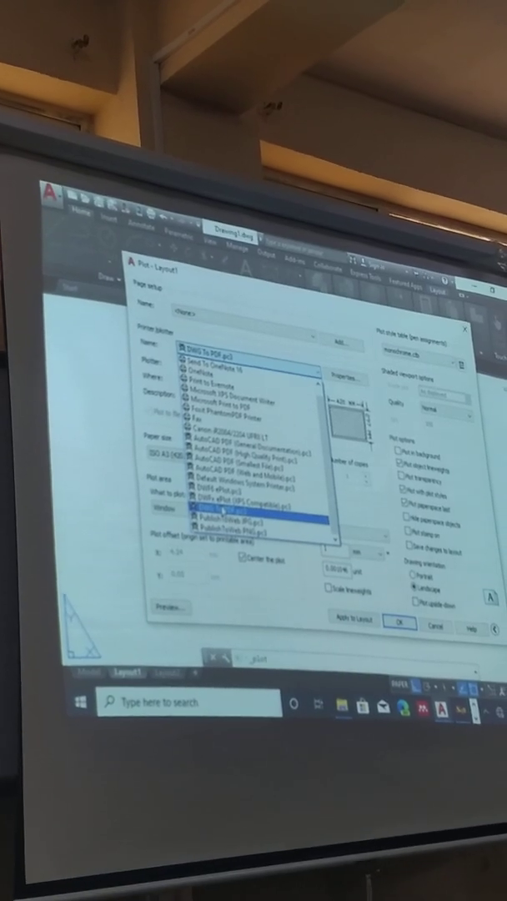
{"action": "left_click", "coordinate": [224, 521]}
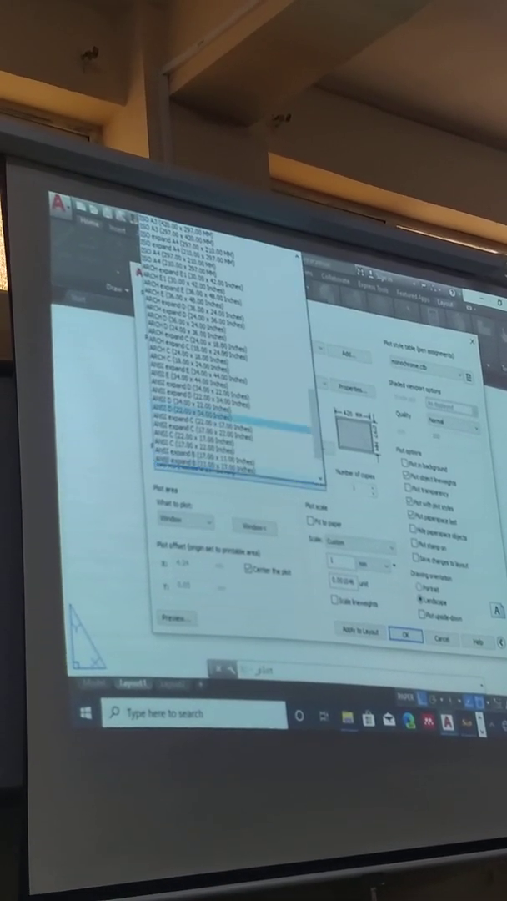
{"action": "scroll", "coordinate": [194, 265], "scroll_direction": "up", "scroll_amount": 2}
{"action": "scroll", "coordinate": [185, 275], "scroll_direction": "up", "scroll_amount": 1}
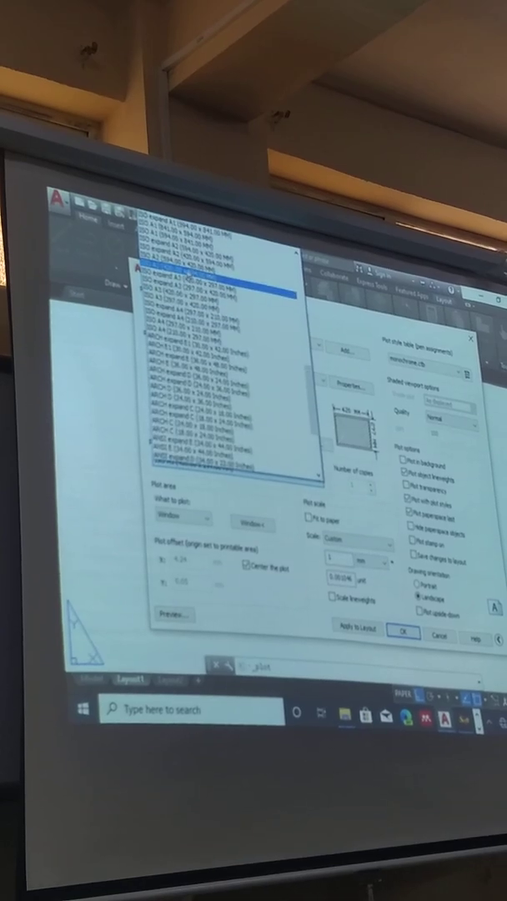
{"action": "scroll", "coordinate": [188, 288], "scroll_direction": "up", "scroll_amount": 2}
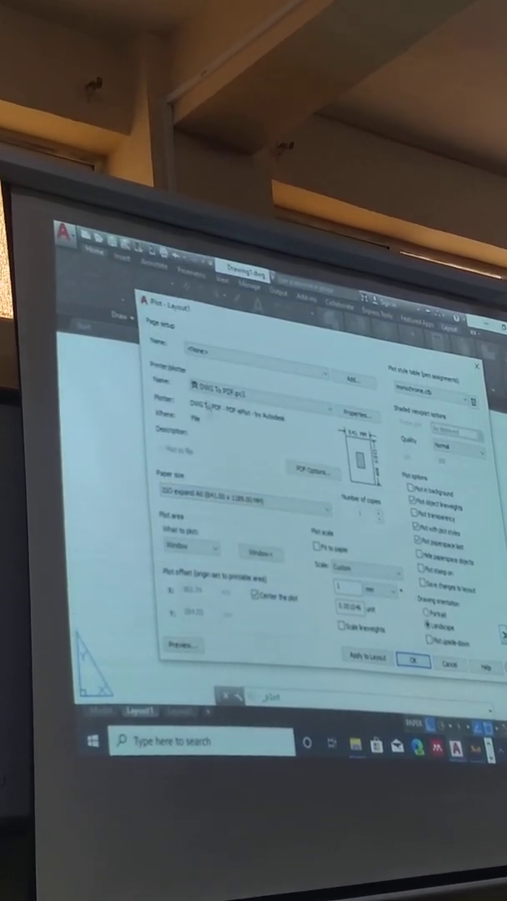
Step: Choose ISO A0 (841.00 x 1189.00 MM) paper for the DWG To PDF device
{"action": "left_click", "coordinate": [236, 501]}
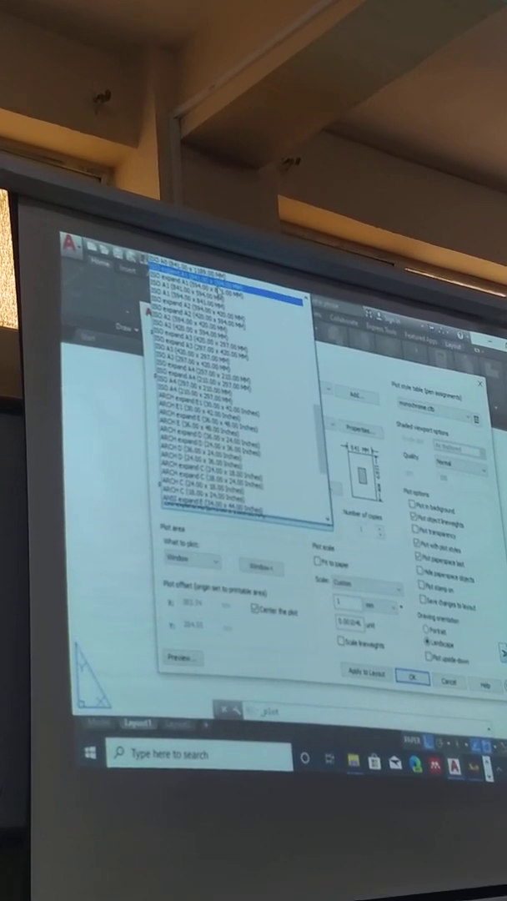
{"action": "left_click", "coordinate": [217, 289]}
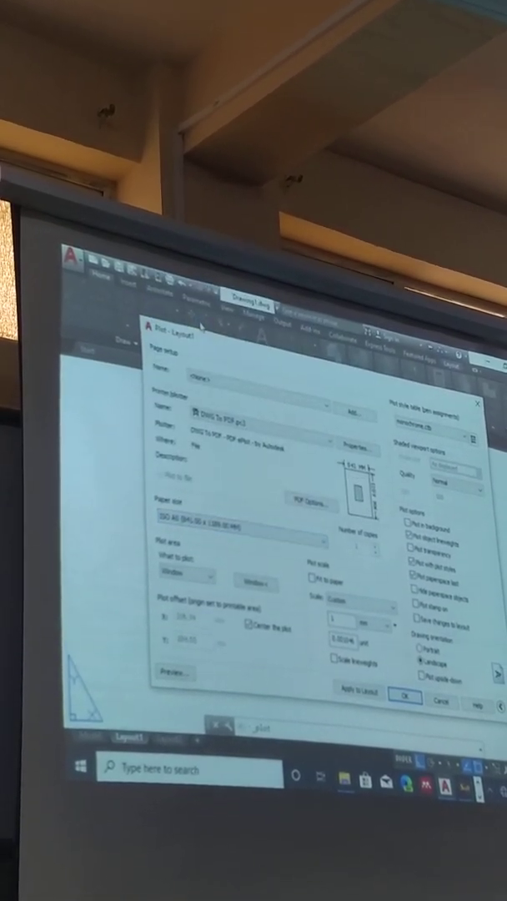
{"action": "left_click", "coordinate": [275, 430]}
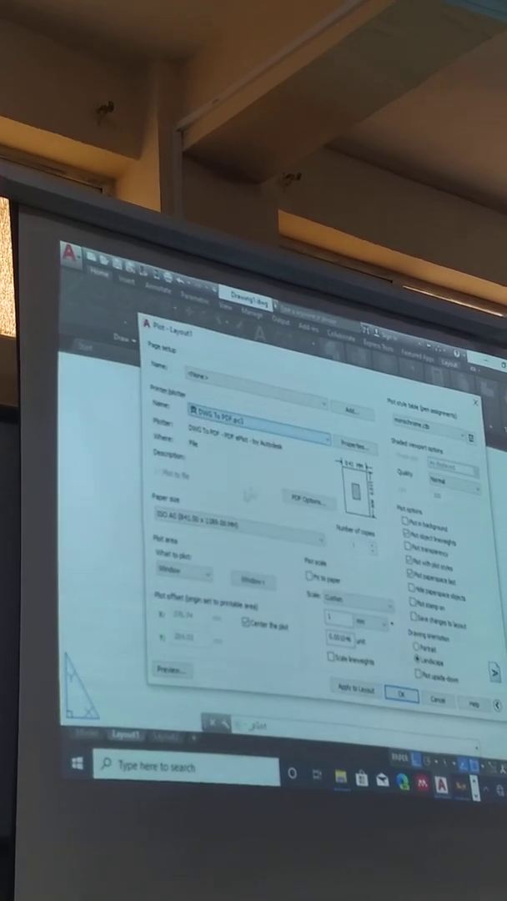
{"action": "left_click", "coordinate": [221, 522]}
{"action": "scroll", "coordinate": [234, 401], "scroll_direction": "up", "scroll_amount": 2}
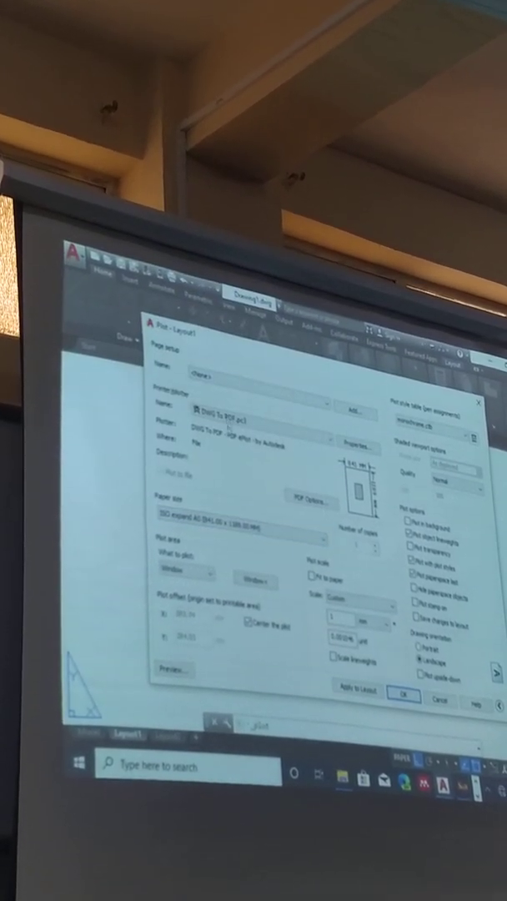
{"action": "left_click", "coordinate": [222, 523]}
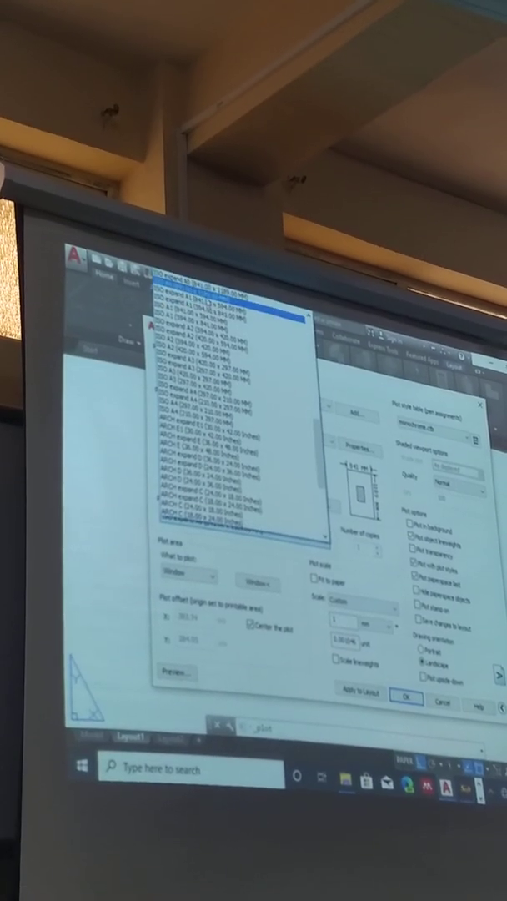
{"action": "left_click", "coordinate": [206, 292]}
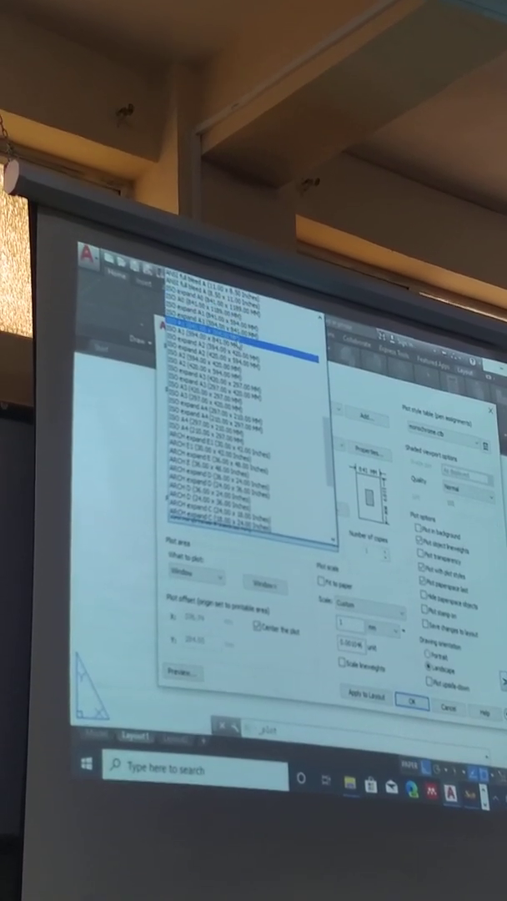
{"action": "scroll", "coordinate": [238, 316], "scroll_direction": "up", "scroll_amount": 1}
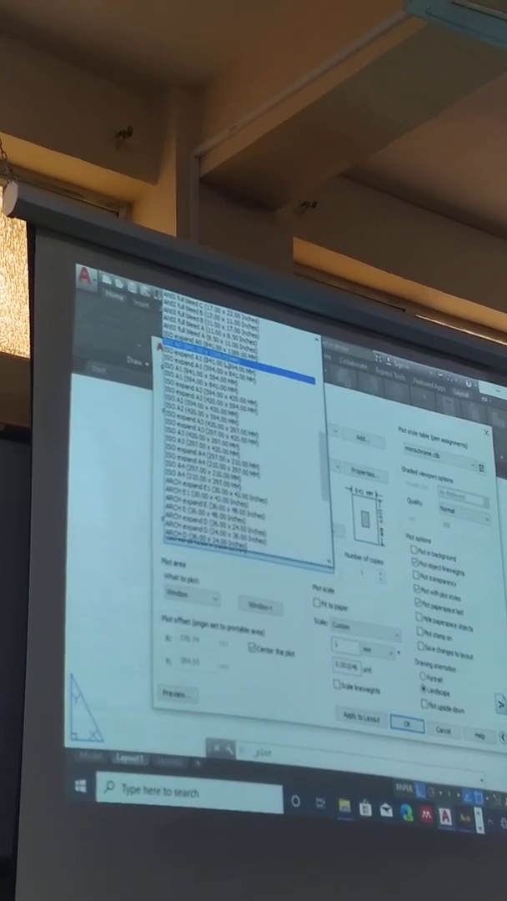
{"action": "left_click", "coordinate": [284, 564]}
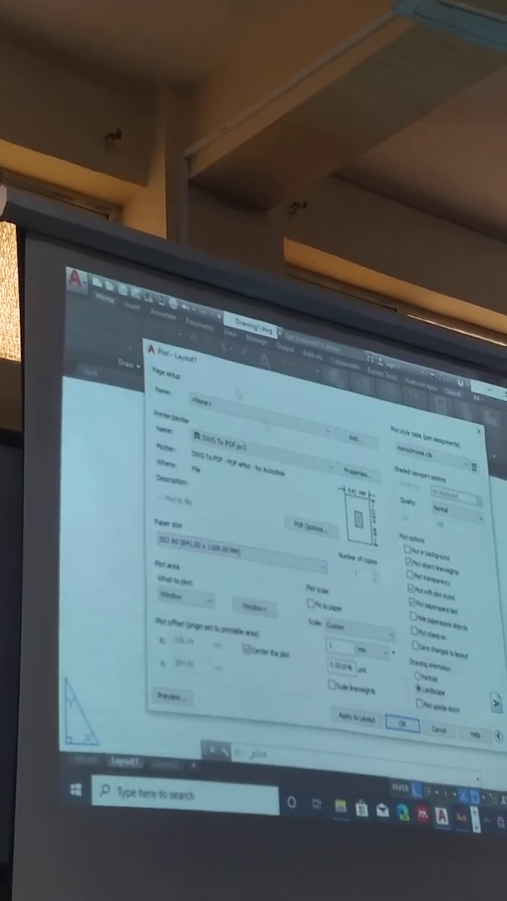
{"action": "left_click", "coordinate": [287, 531]}
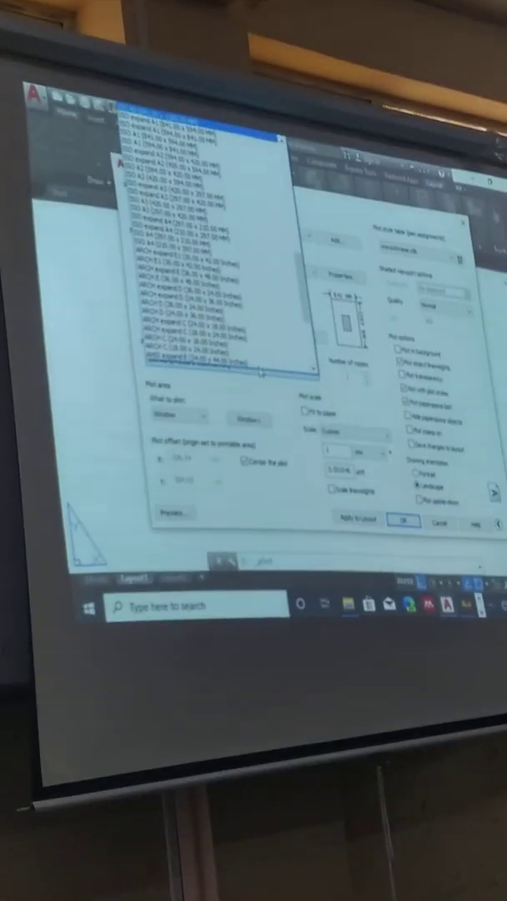
{"action": "left_click", "coordinate": [287, 526]}
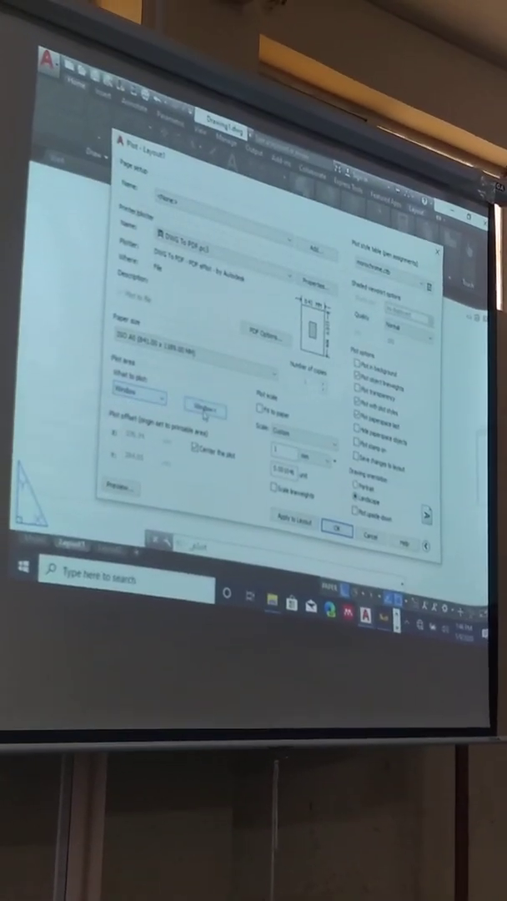
Step: Set a plot window from the sheet's top-left to bottom-right corner, fitted to paper
{"action": "left_click", "coordinate": [200, 399]}
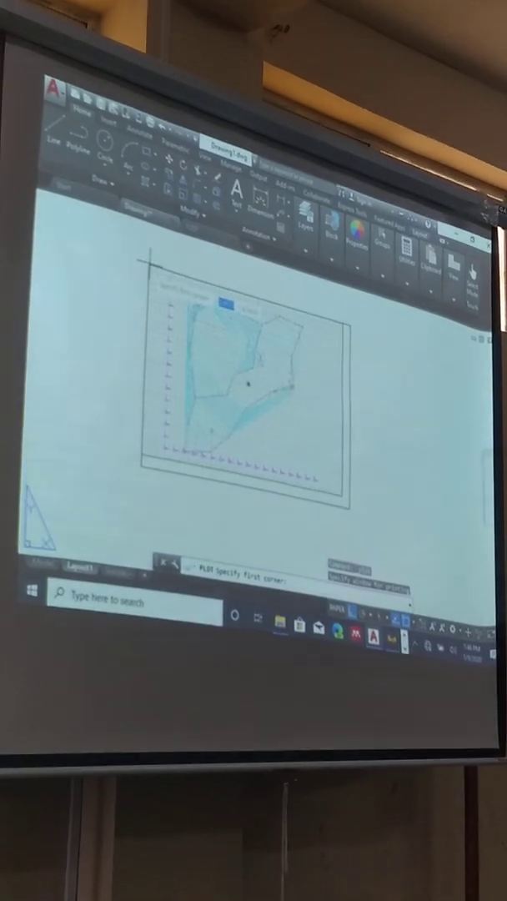
{"action": "left_click", "coordinate": [148, 252]}
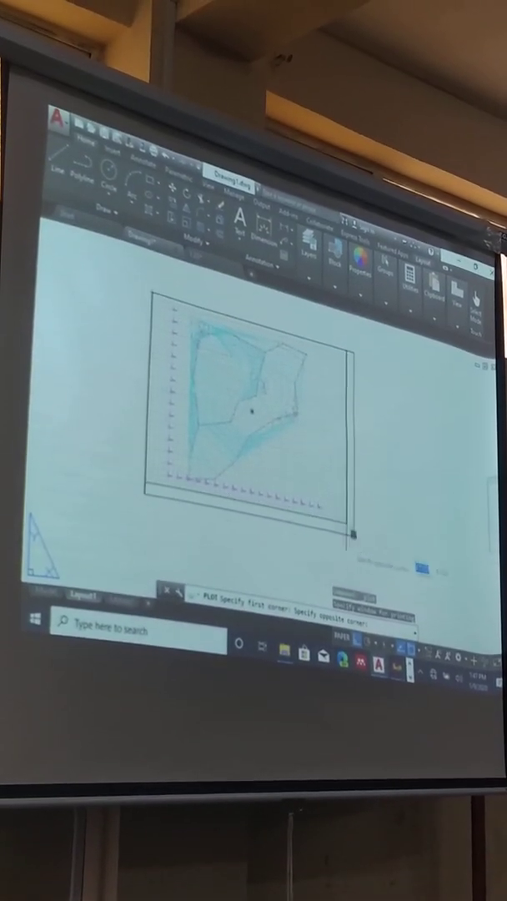
{"action": "left_click", "coordinate": [358, 535]}
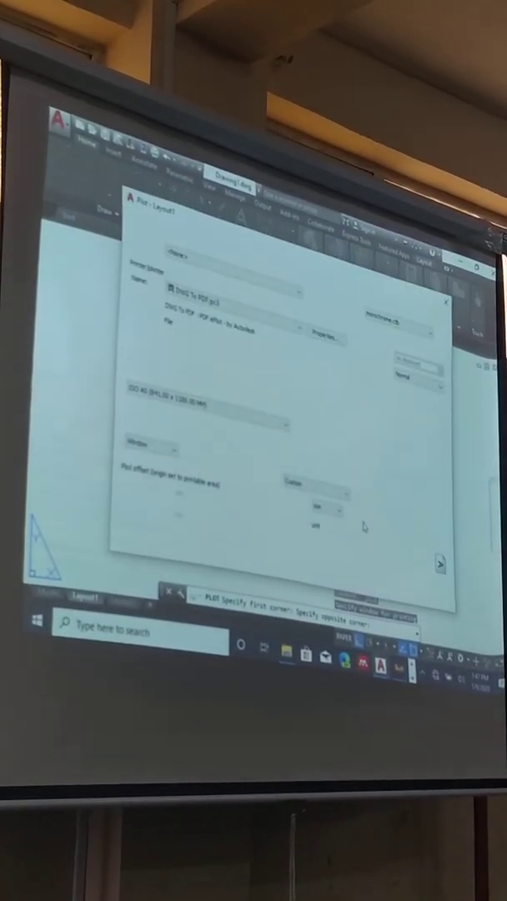
{"action": "left_click", "coordinate": [272, 472]}
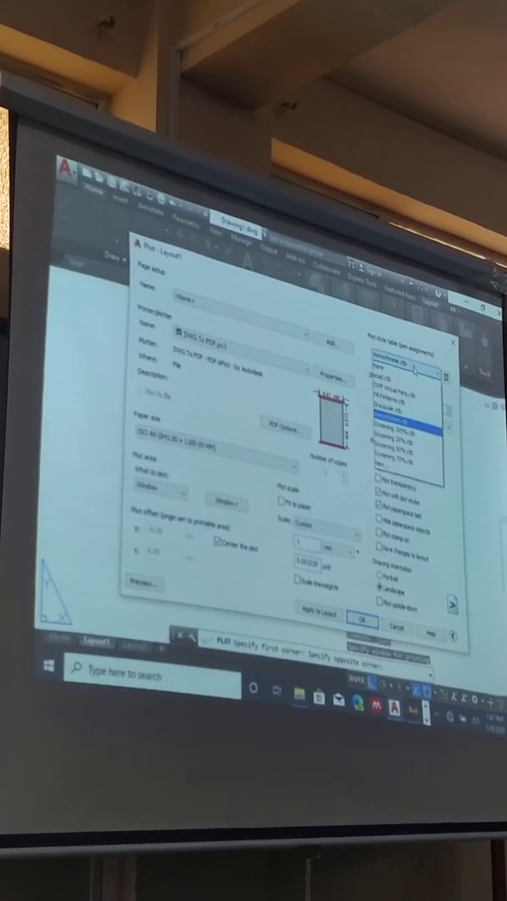
Step: Keep monochrome.ctb as the plot style table
{"action": "left_click", "coordinate": [414, 369]}
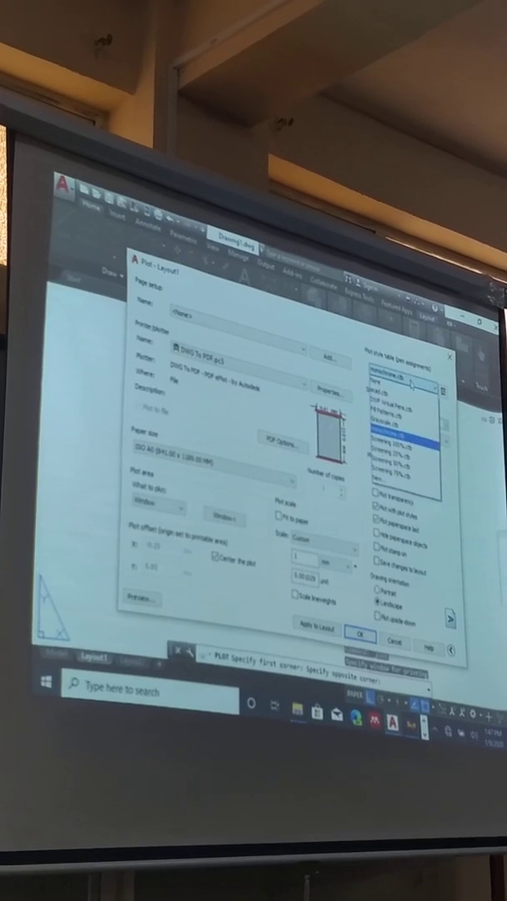
{"action": "left_click", "coordinate": [379, 377]}
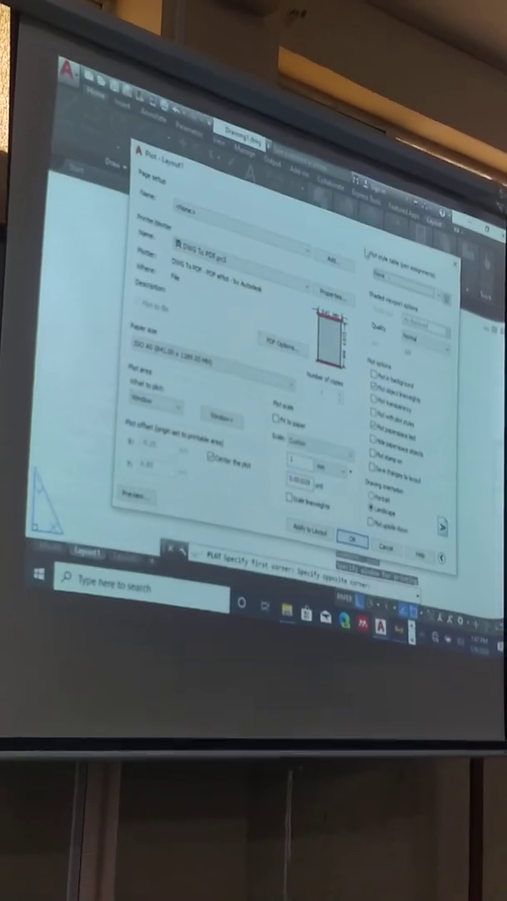
{"action": "left_click", "coordinate": [417, 279]}
{"action": "left_click", "coordinate": [392, 326]}
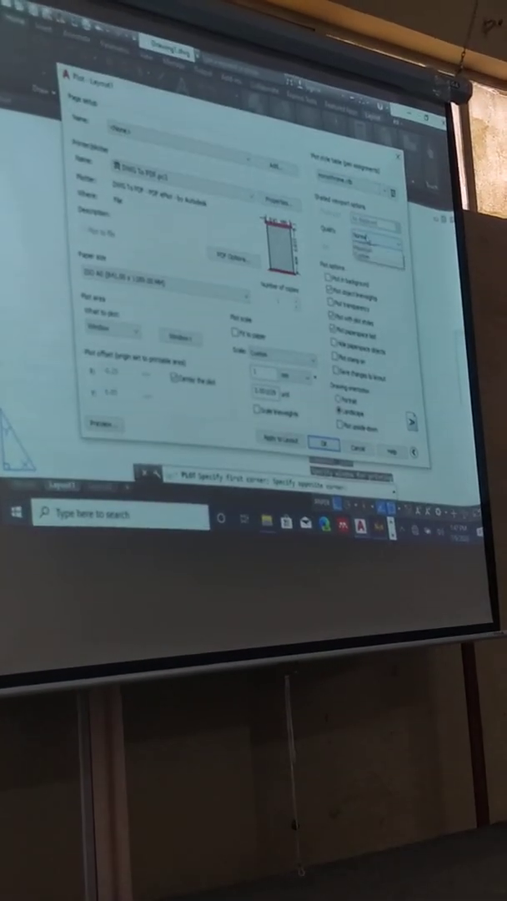
Step: Set shaded viewport quality to Maximum and confirm the plot
{"action": "left_click", "coordinate": [373, 236]}
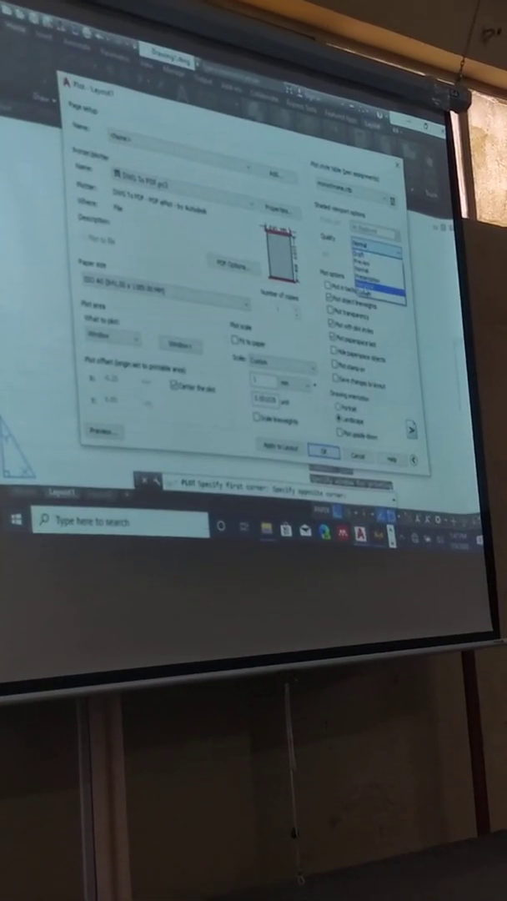
{"action": "left_click", "coordinate": [376, 287]}
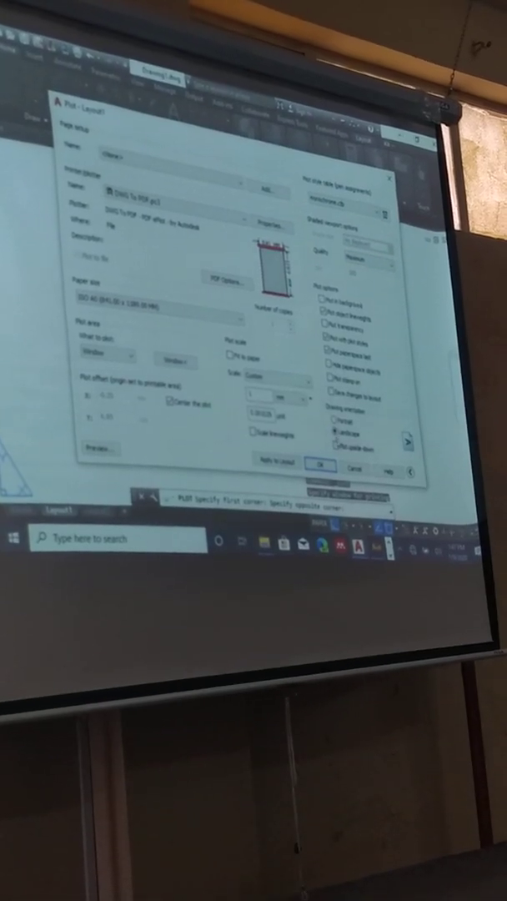
{"action": "left_click", "coordinate": [317, 470]}
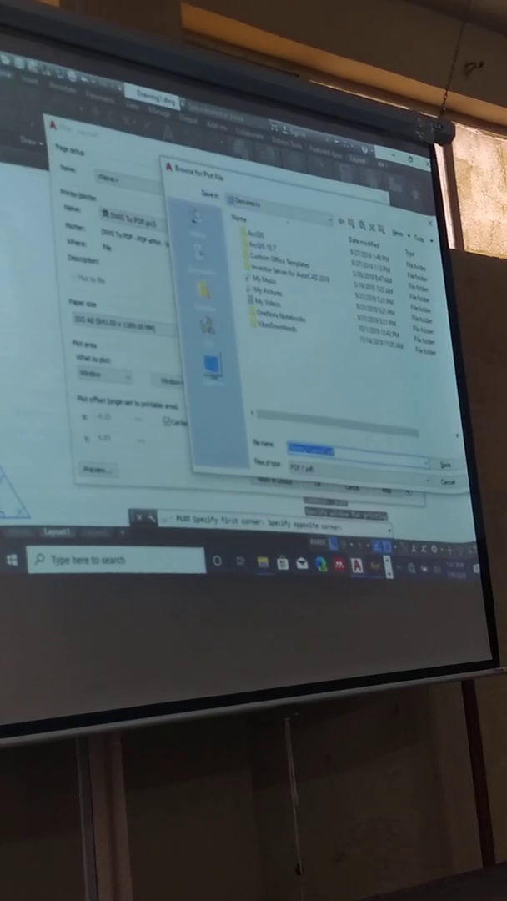